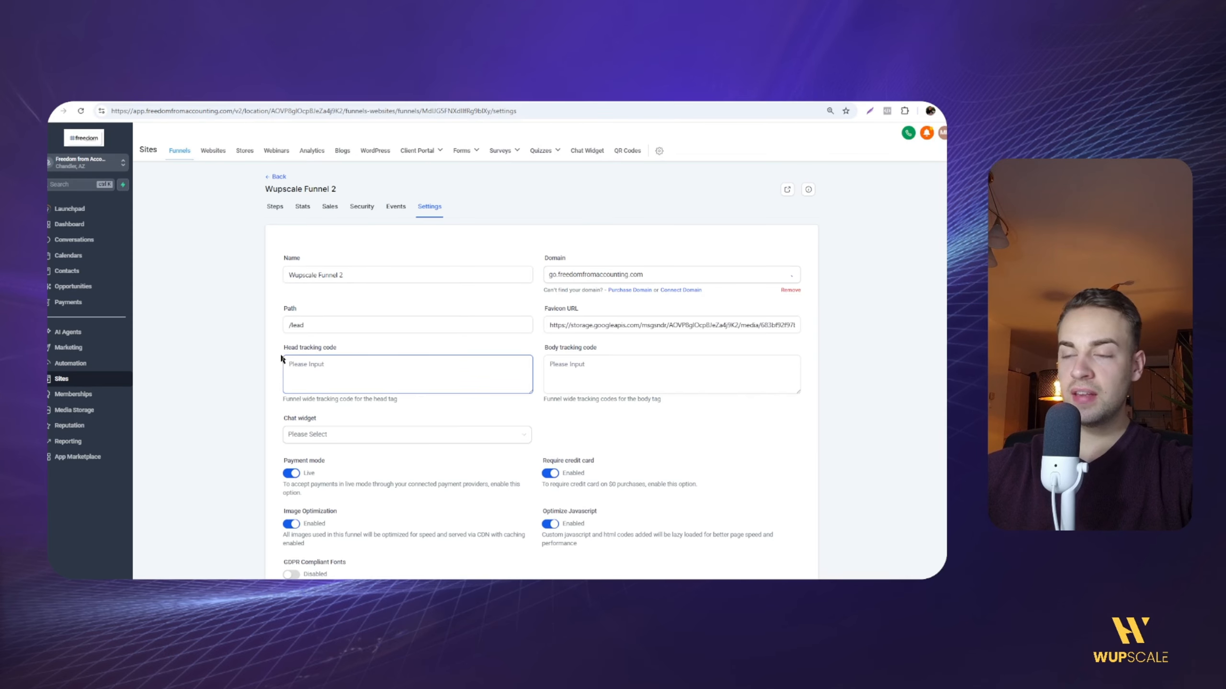
In Meta Events Manager, open the Meta Pixel installation instructions for the test dataset and copy the pixel base code.
left_click(312, 368)
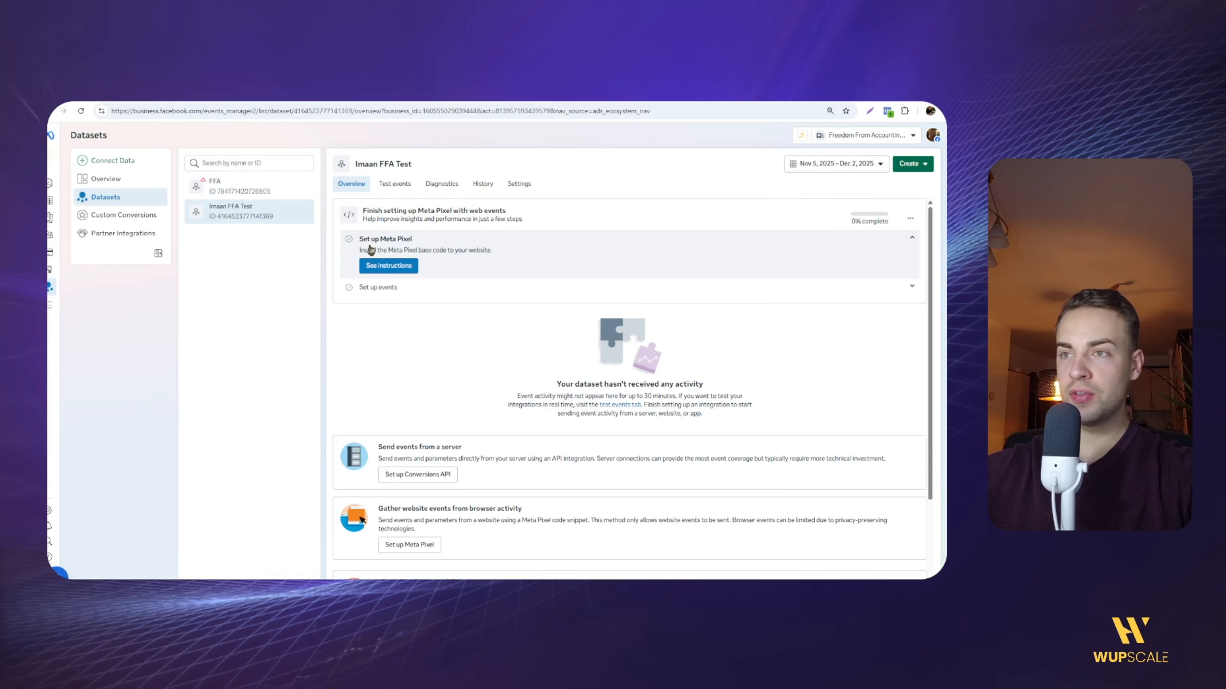
left_click(393, 267)
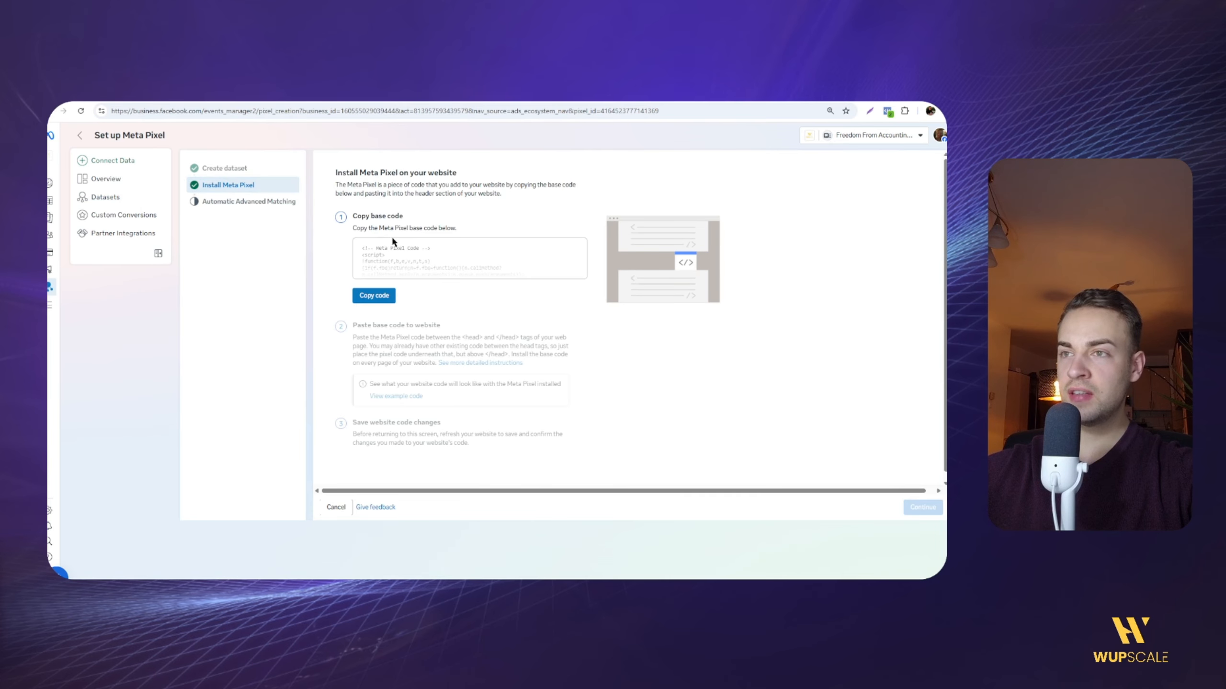
left_click(390, 302)
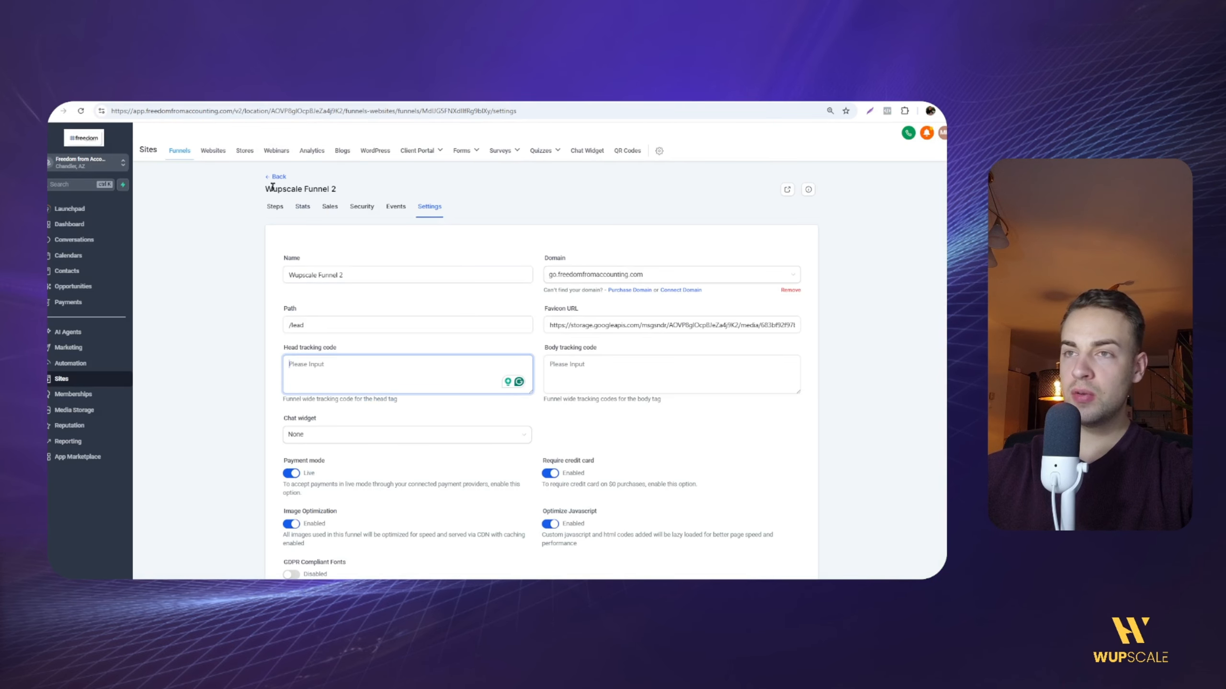
In HighLevel, paste the copied Meta Pixel code as the head tracking code of Wupscale Funnel 2 and save the funnel settings.
triple_click(346, 190)
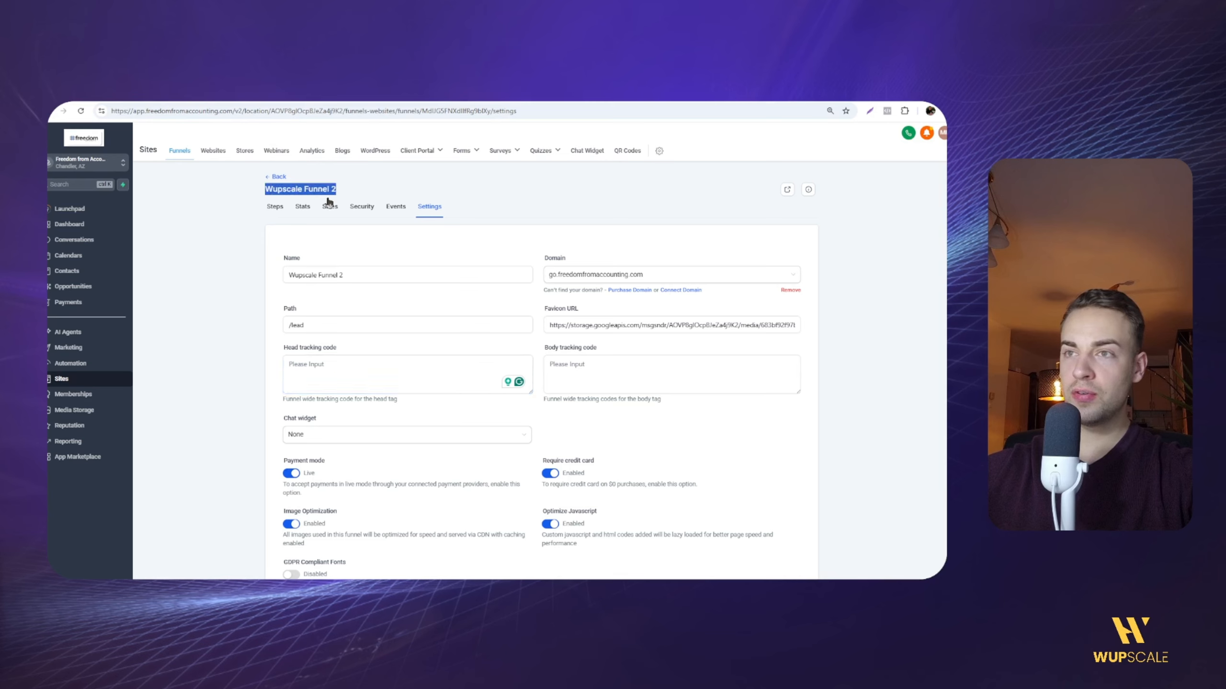
left_click(244, 269)
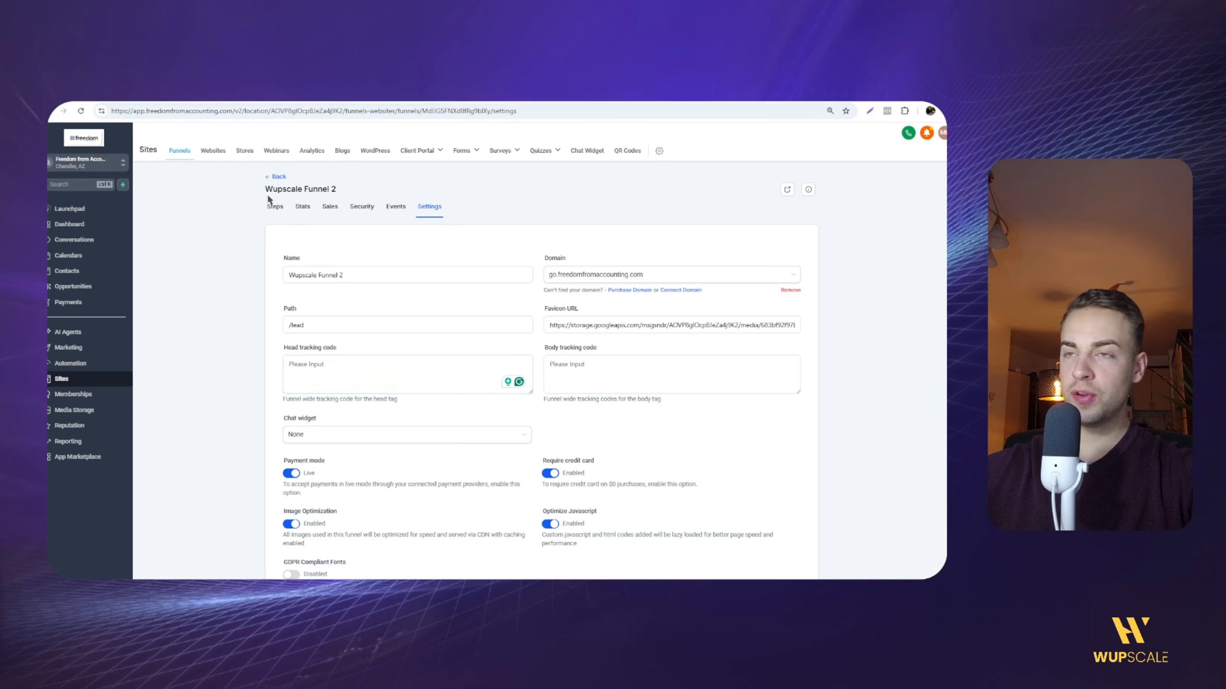
left_click_drag(283, 189, 405, 214)
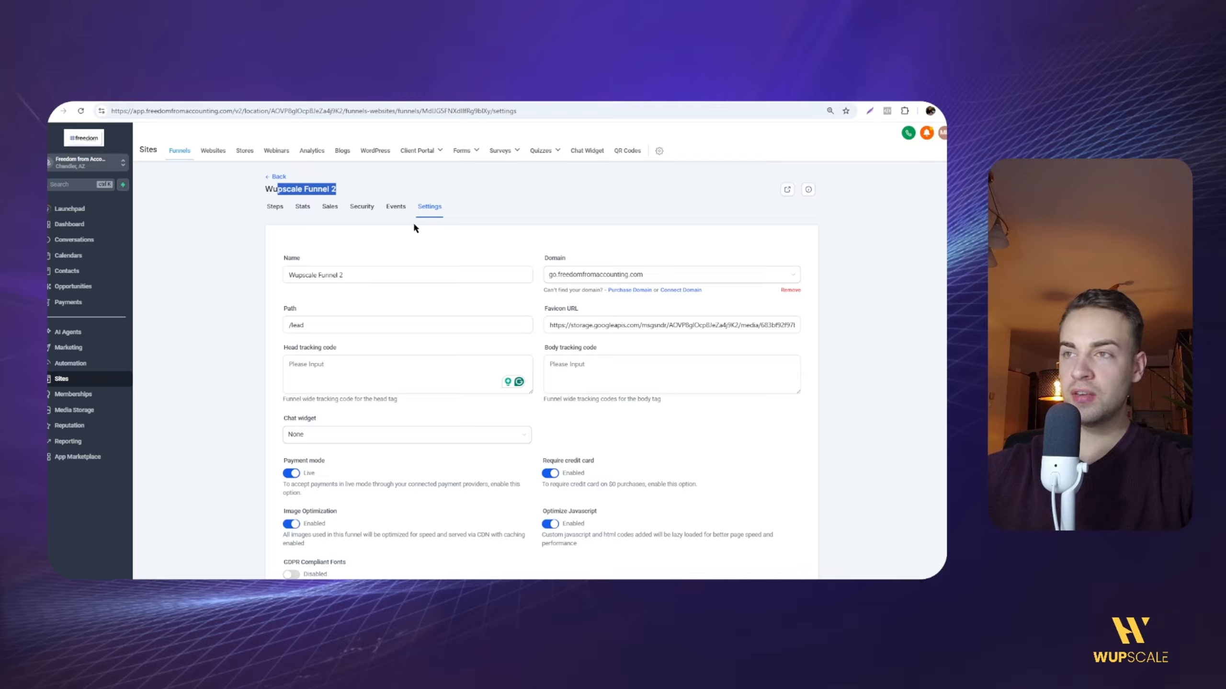
left_click(314, 368)
key("ctrl+v")
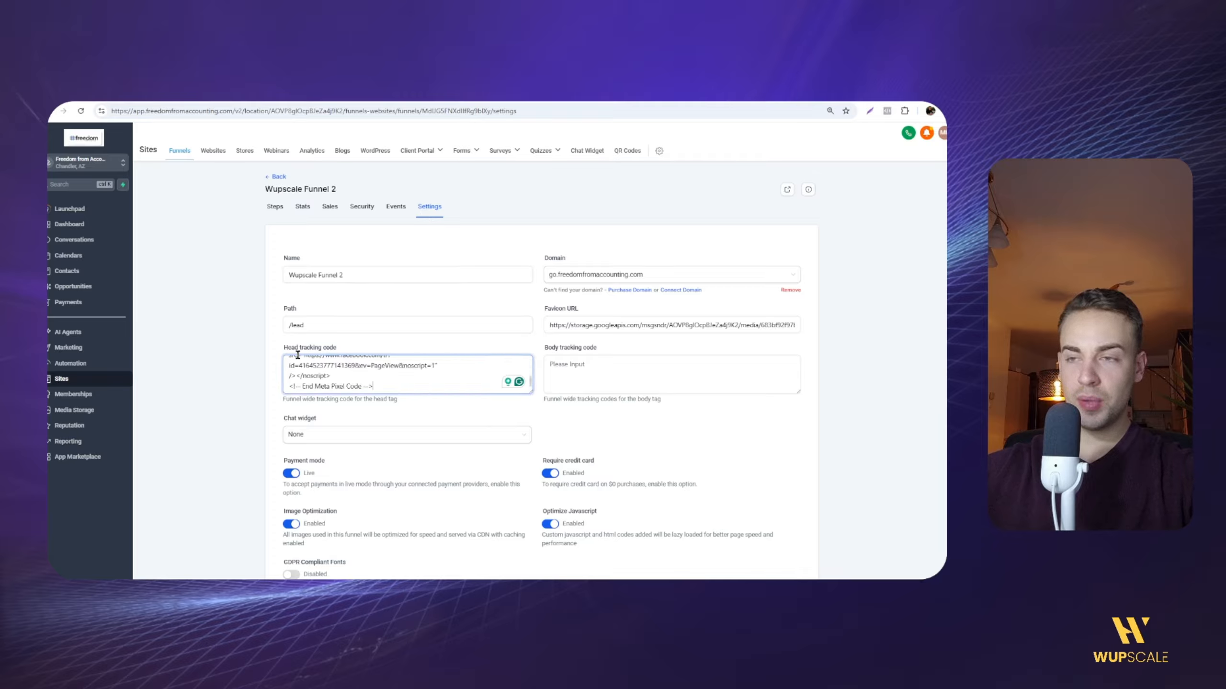
left_click(272, 348)
scroll(821, 524, "down", 2)
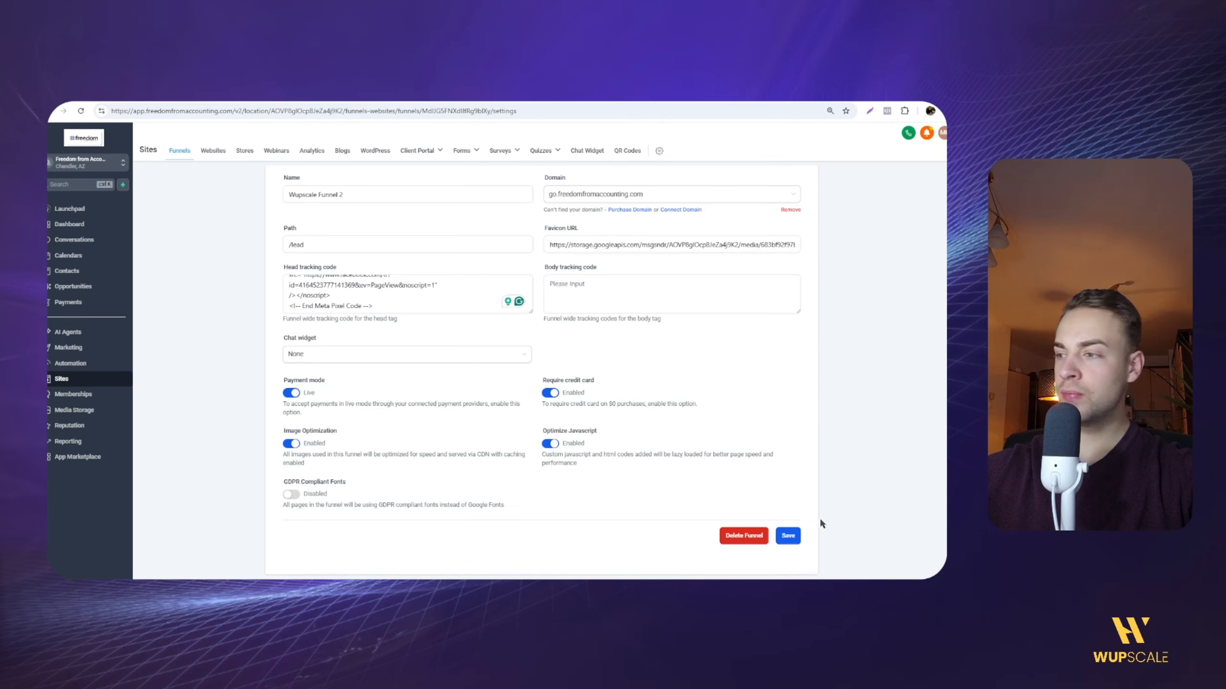
left_click(791, 536)
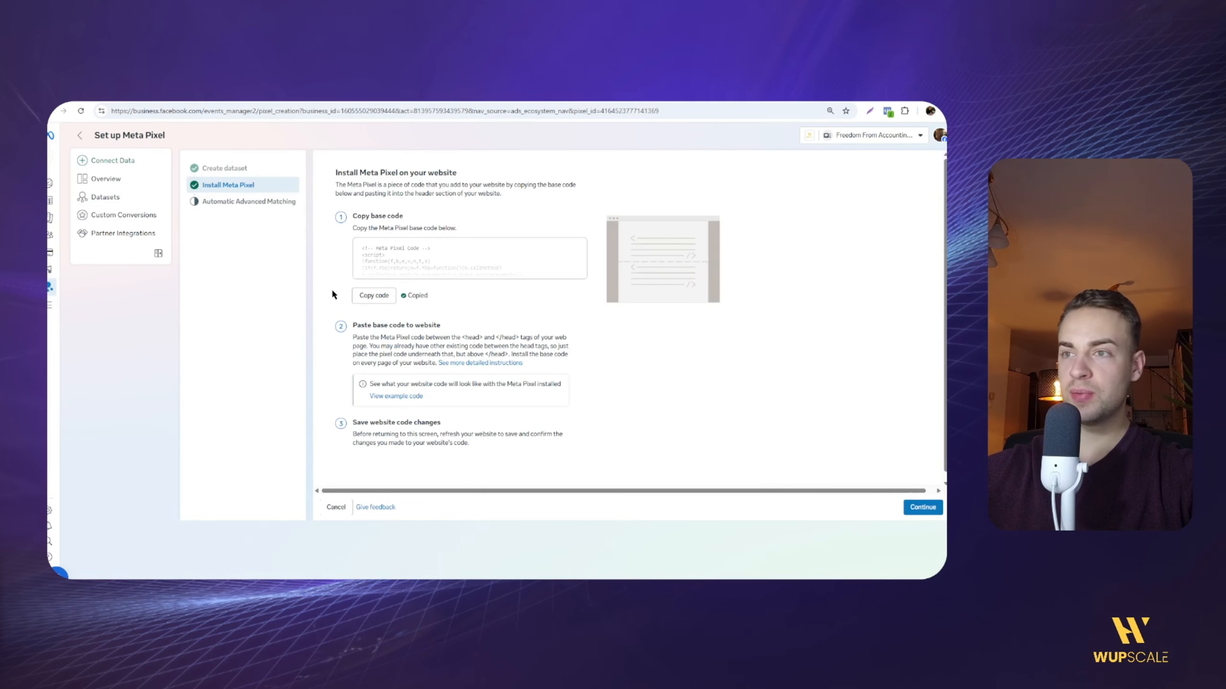
Finish the Meta Pixel setup in Events Manager, keeping automatic advanced matching and all customer information types on.
left_click(922, 507)
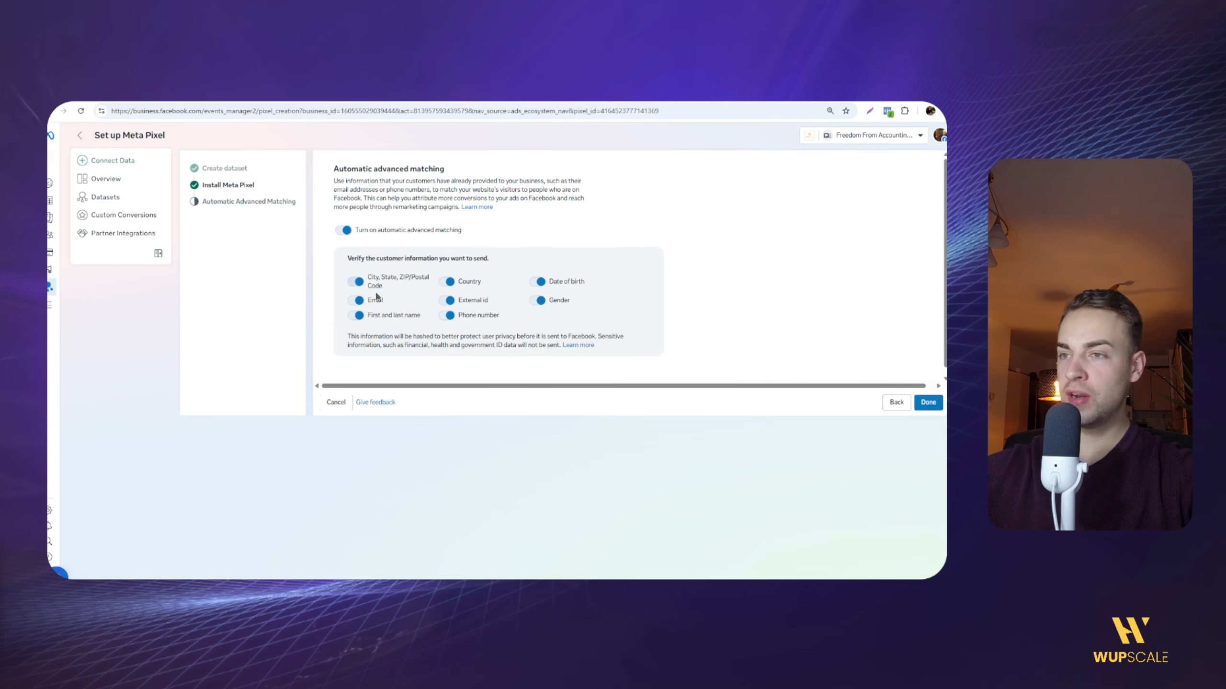
left_click(926, 401)
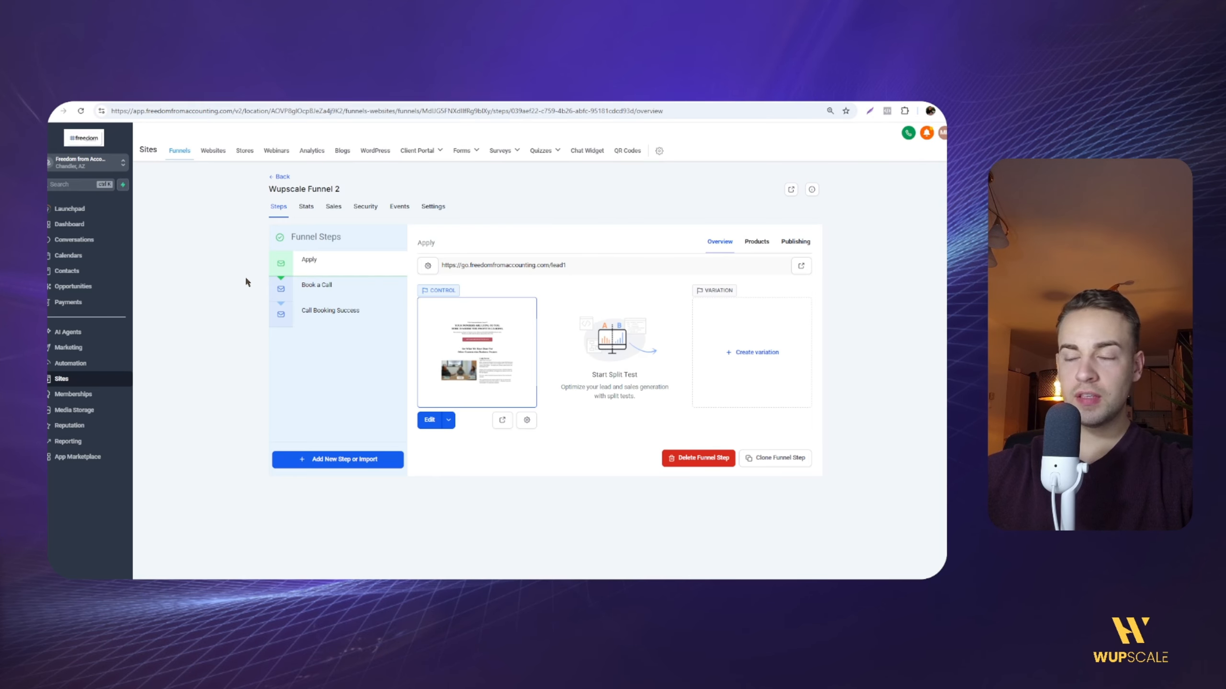
Open the funnel's Book a Call page for editing in a new tab and check which calendar its calendar element uses.
mouse_move(316, 298)
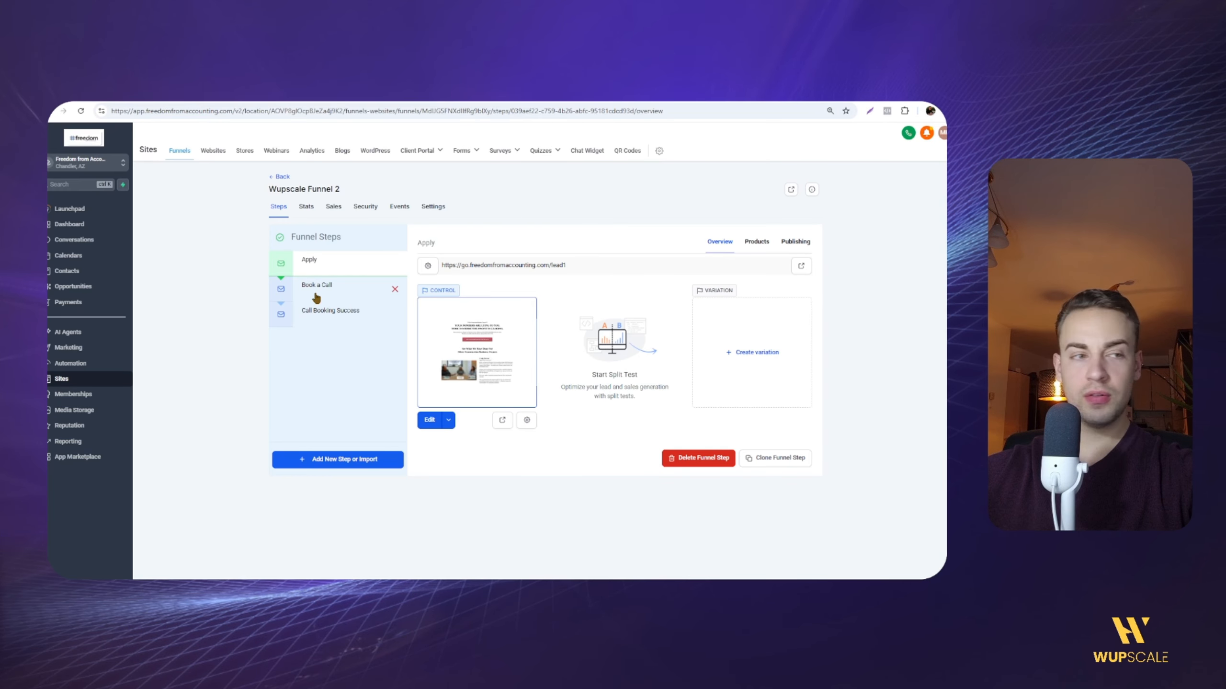
left_click(317, 297)
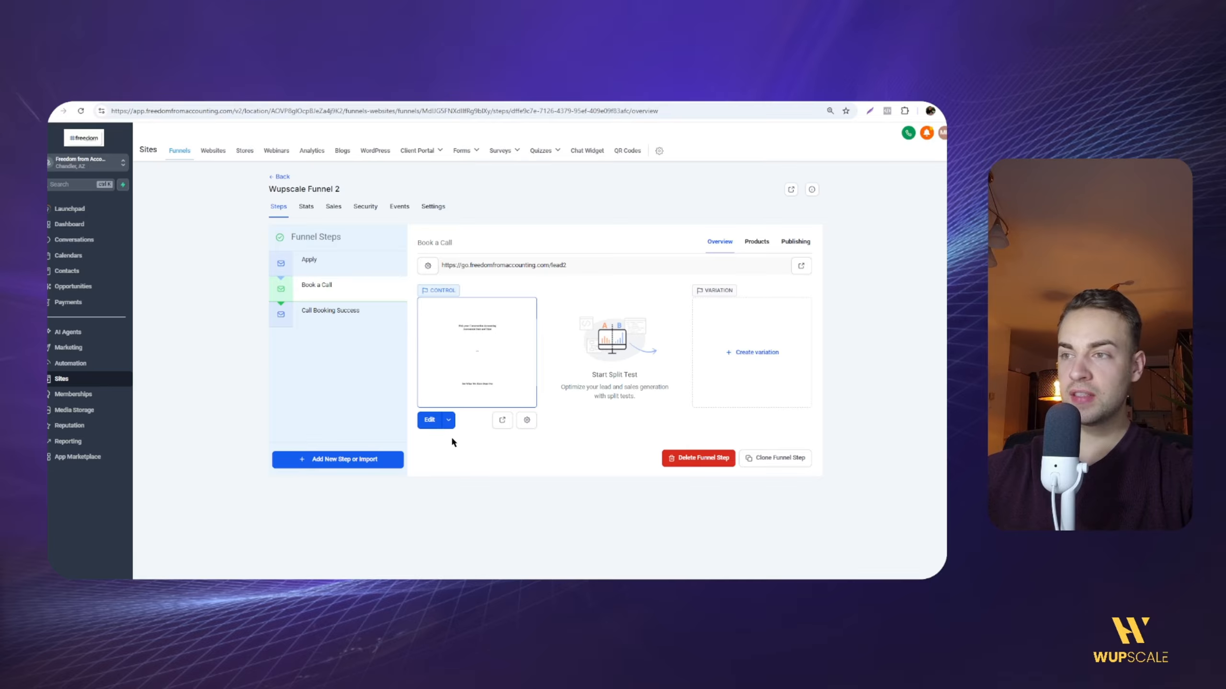
left_click(445, 421)
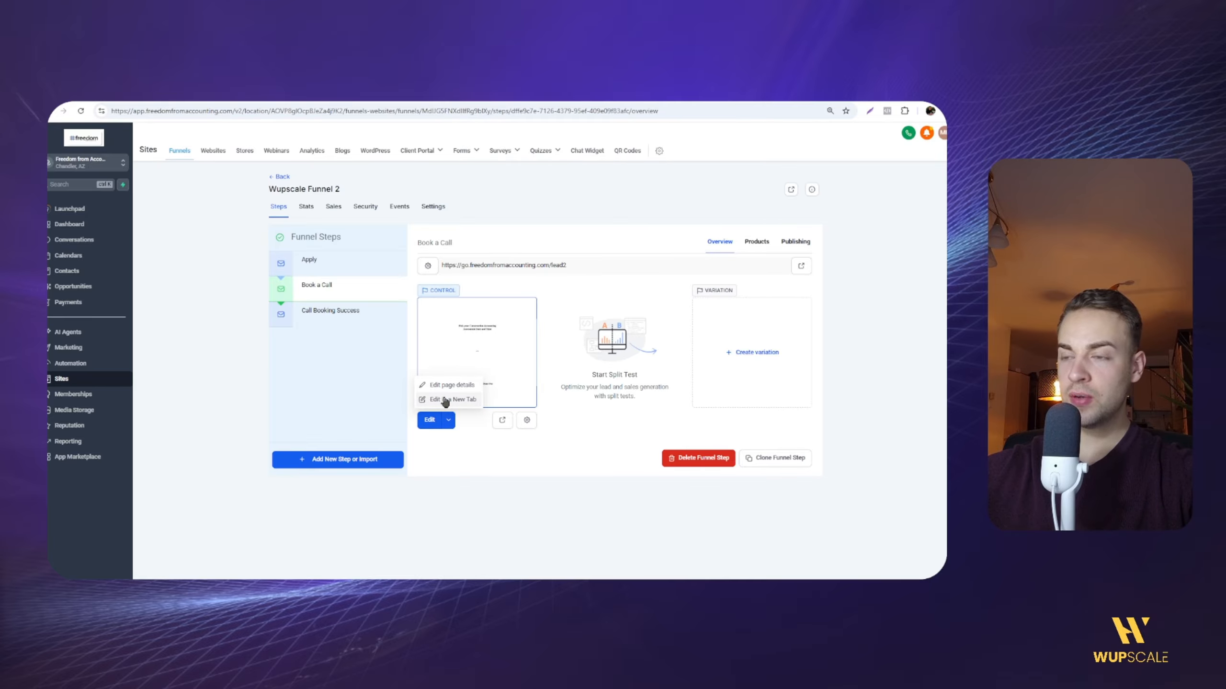
left_click(445, 400)
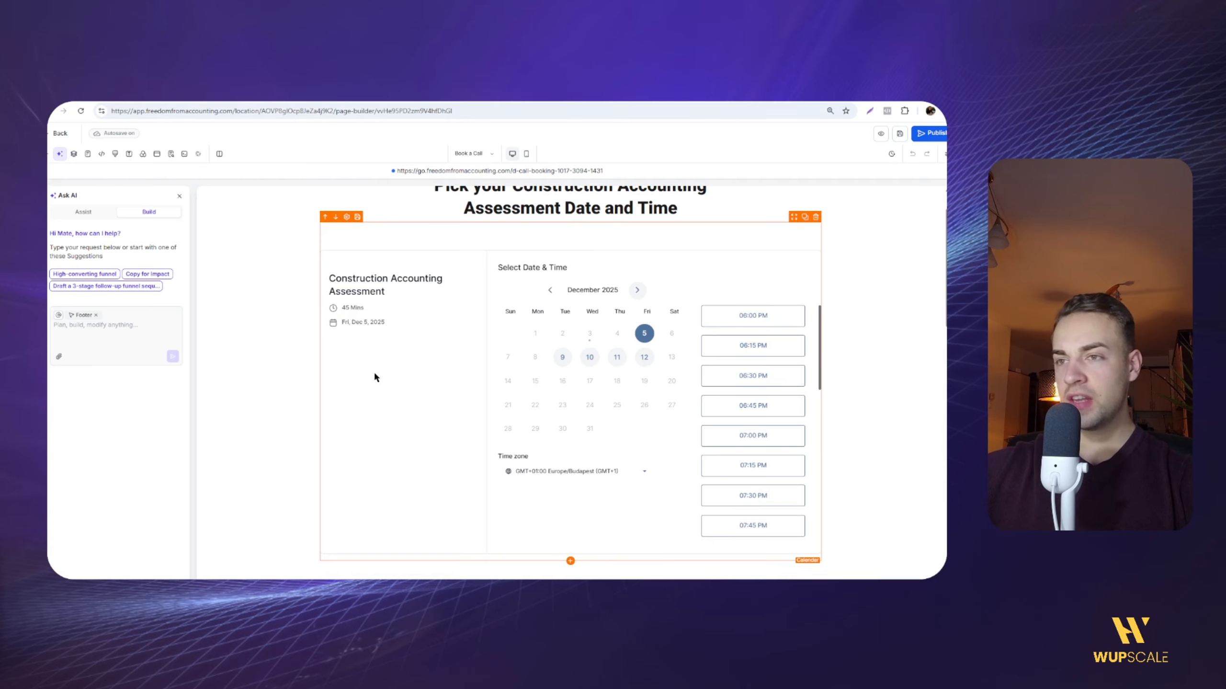
left_click(382, 388)
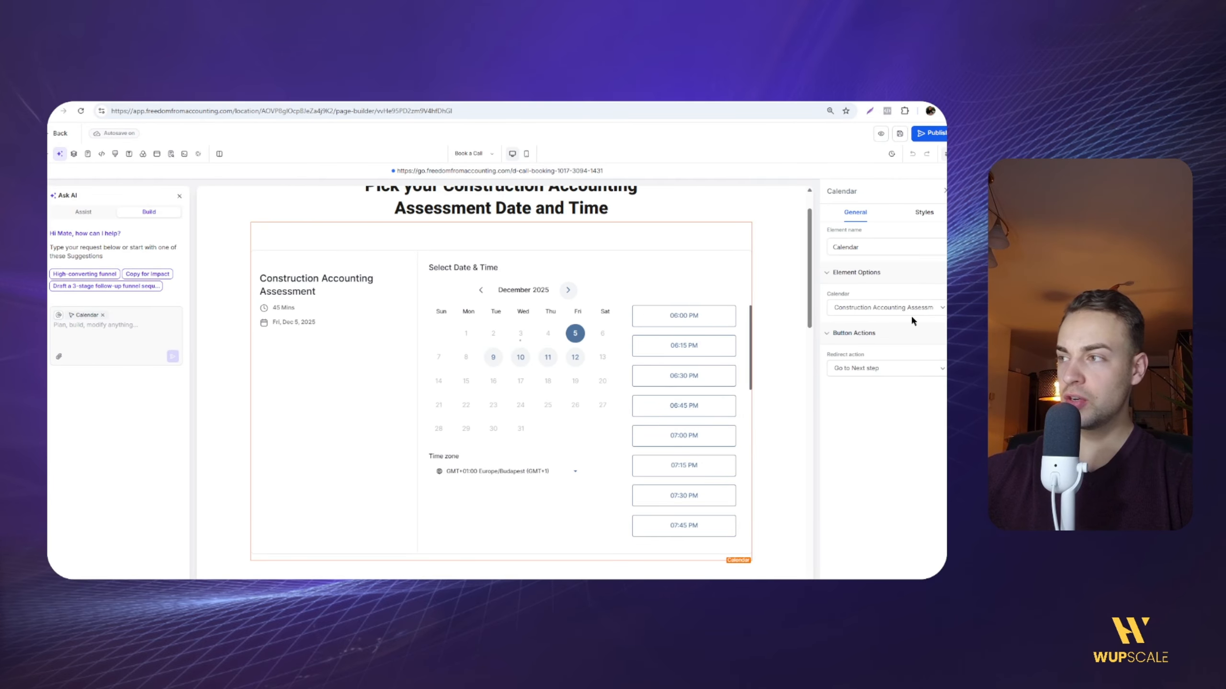
mouse_move(737, 319)
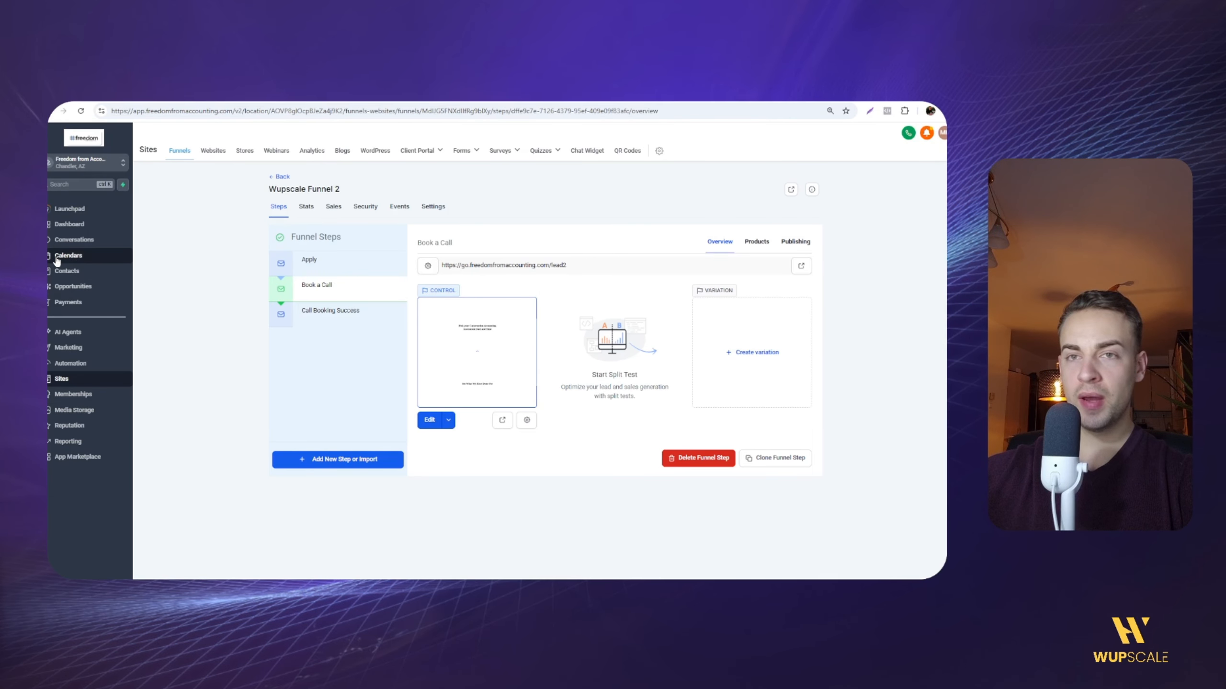
Open the Construction Accounting Assessment calendar for editing and go to the confirmation page options in its form and payment settings.
left_click(57, 257)
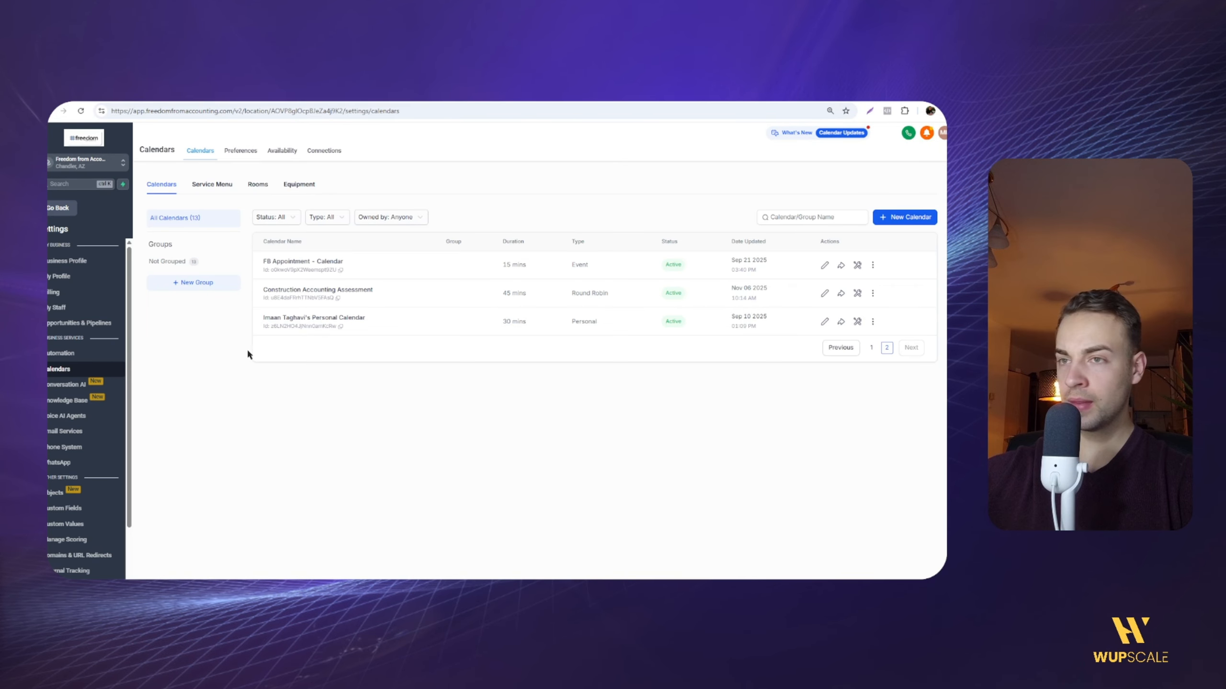
left_click(816, 296)
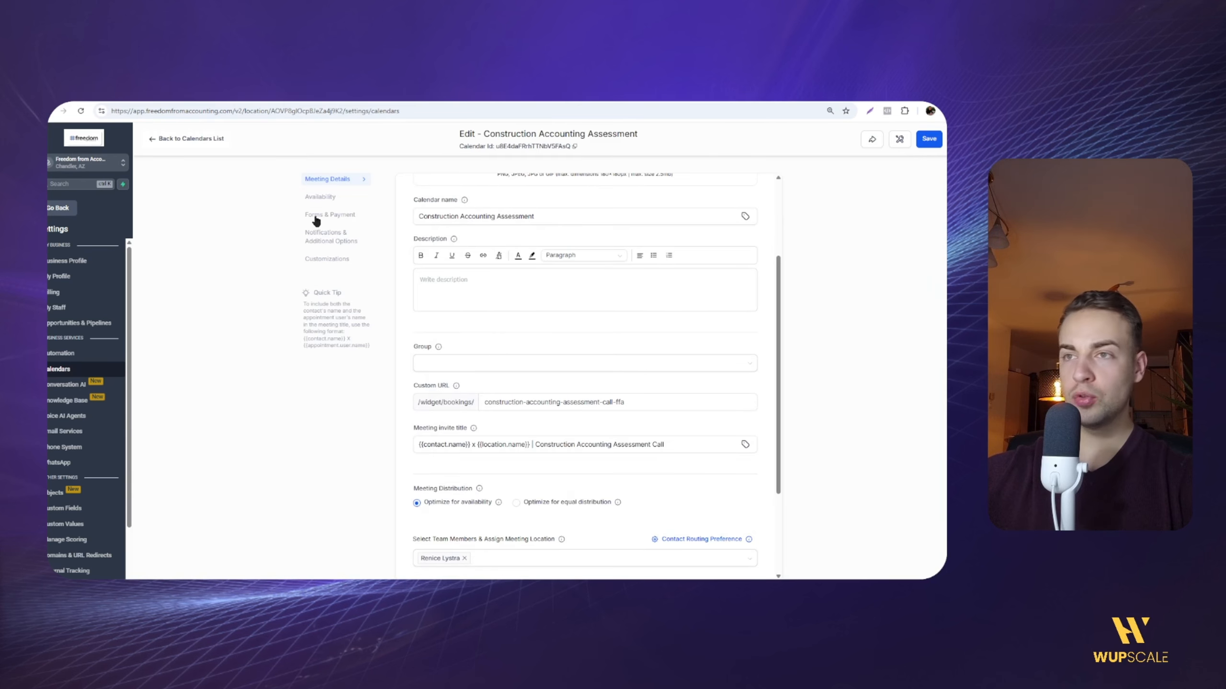
left_click(316, 215)
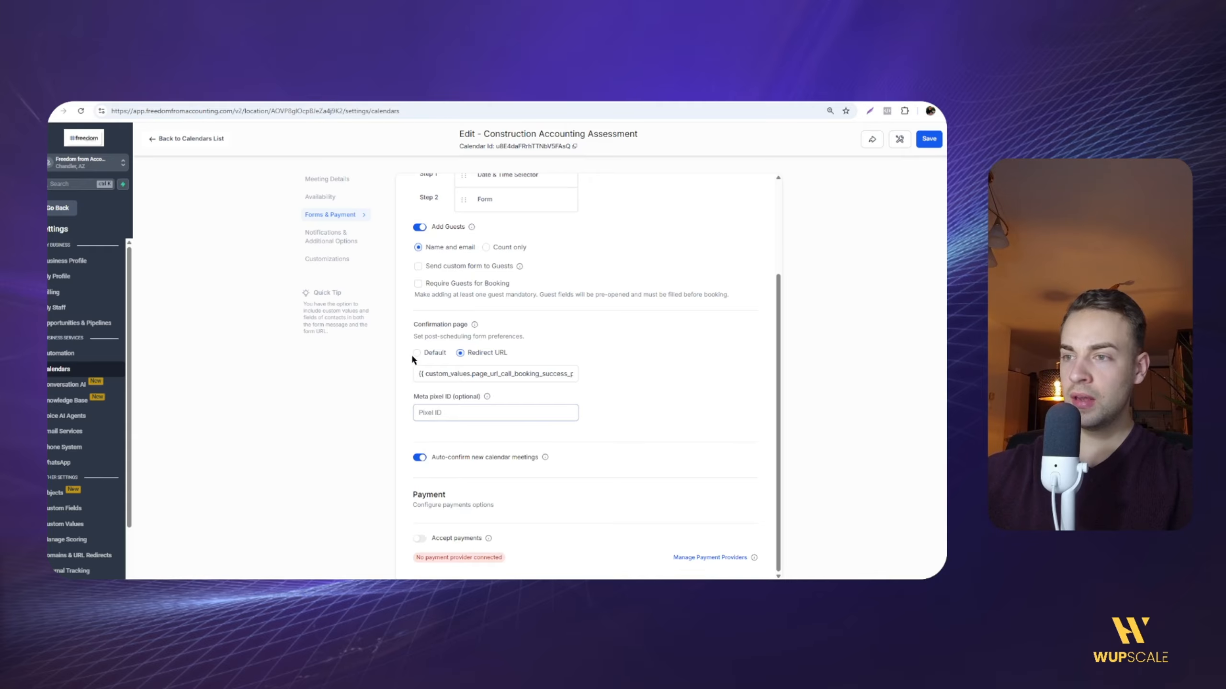
scroll(412, 367, "up", 3)
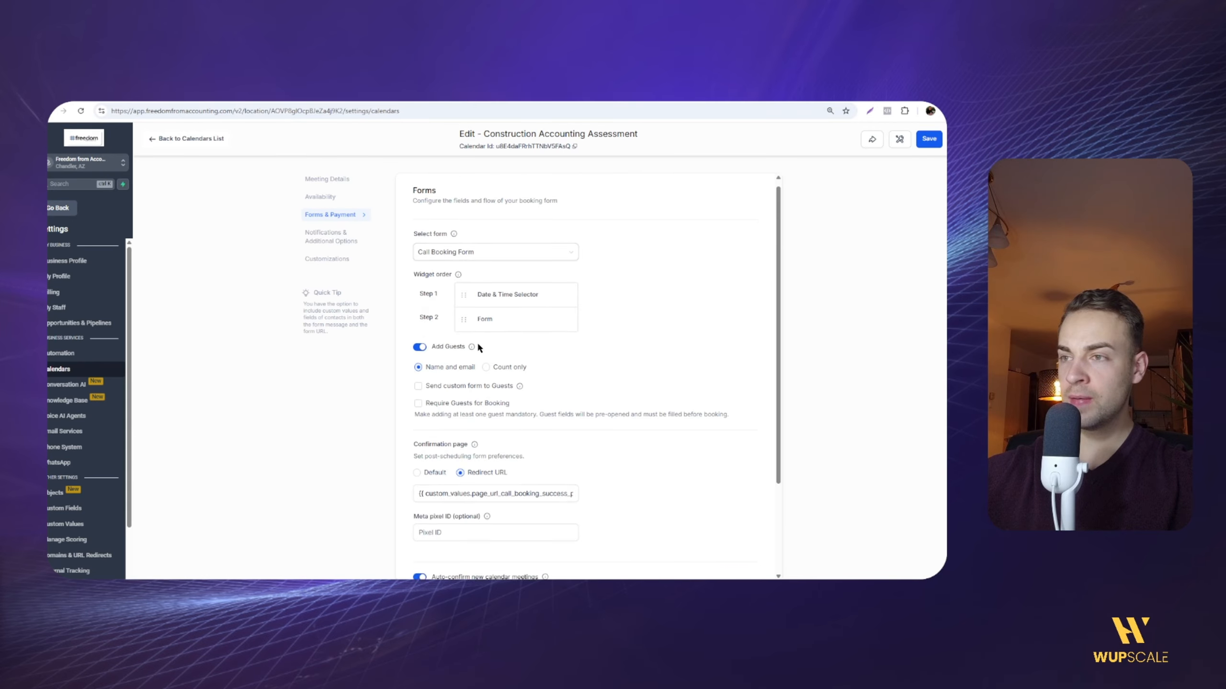
scroll(480, 349, "down", 3)
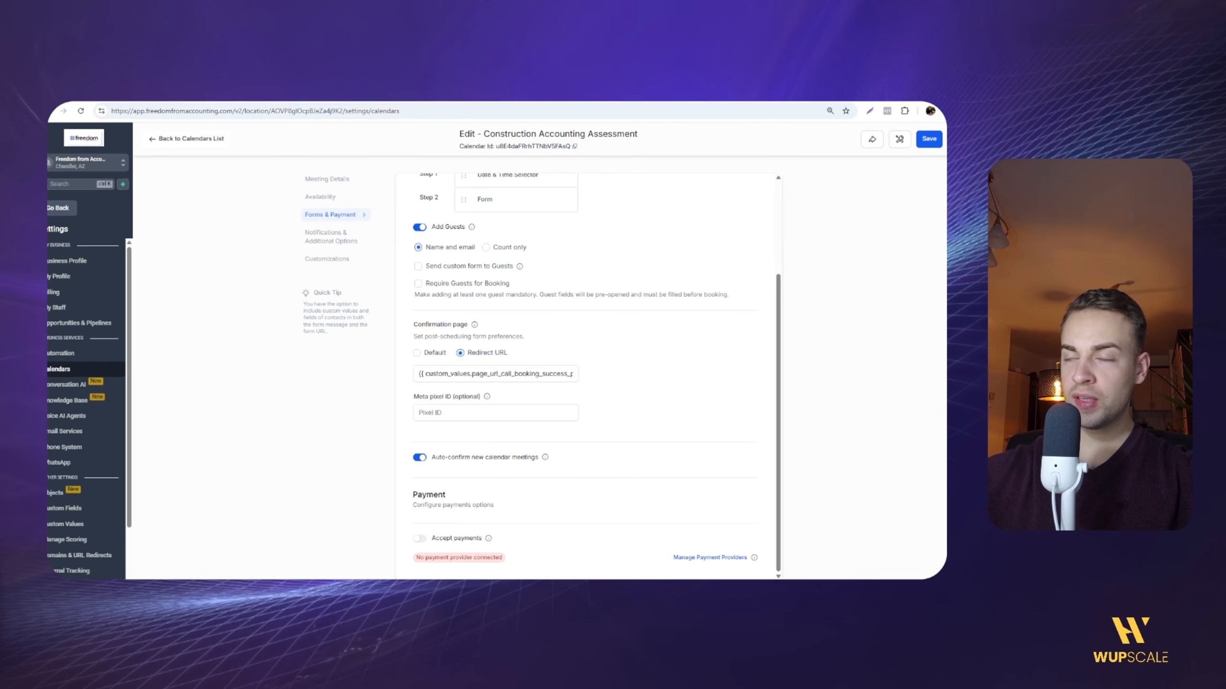
Copy the test dataset's ID from its settings in Events Manager and paste it as the calendar's Meta pixel ID.
key("ctrl+Tab")
left_click(521, 184)
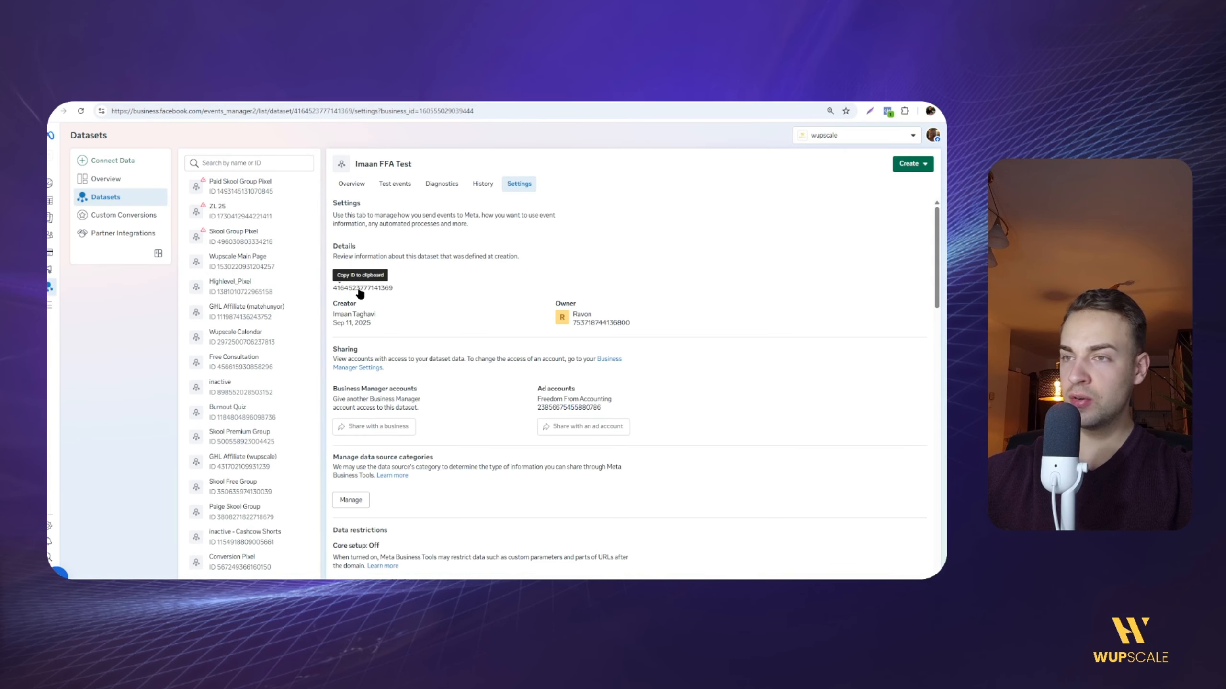
left_click(361, 292)
left_click(184, 94)
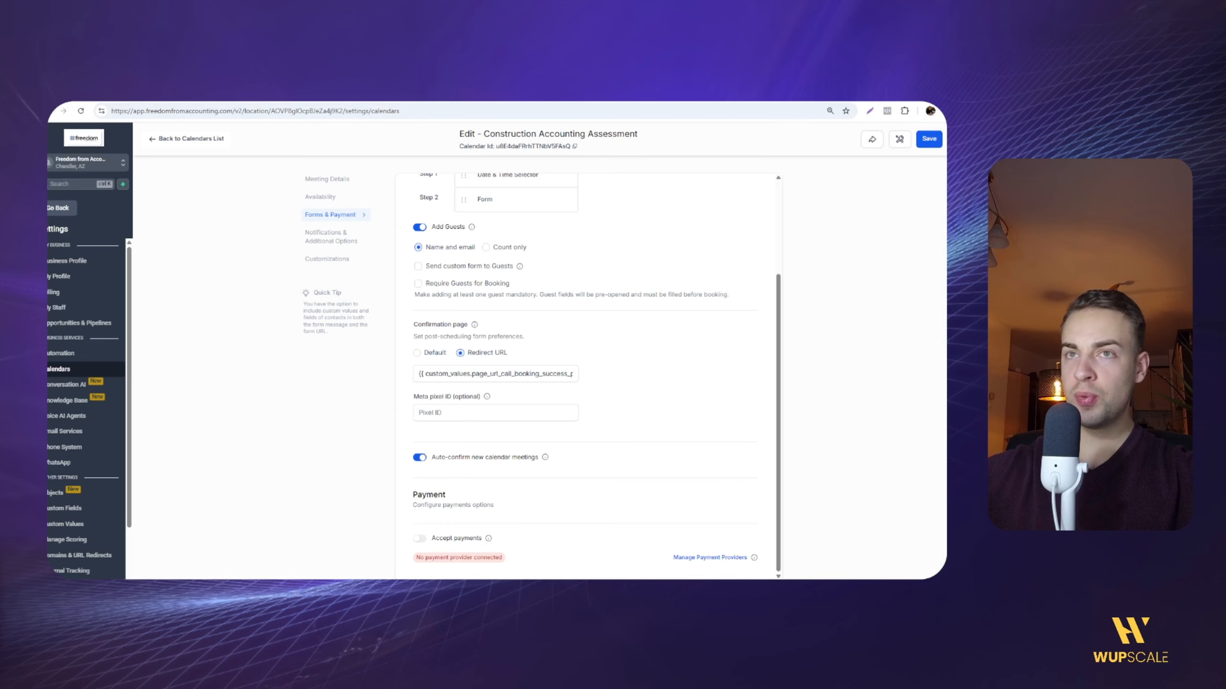
left_click(488, 411)
key("ctrl+v")
left_click(419, 425)
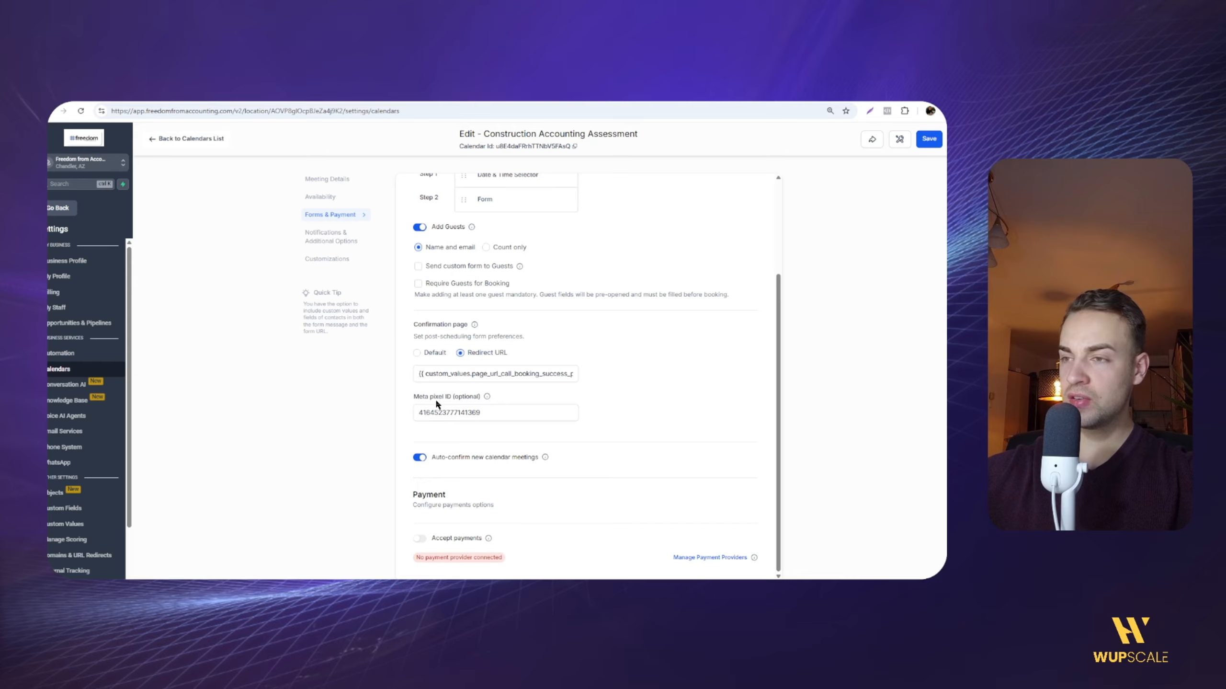
scroll(530, 399, "up", 2)
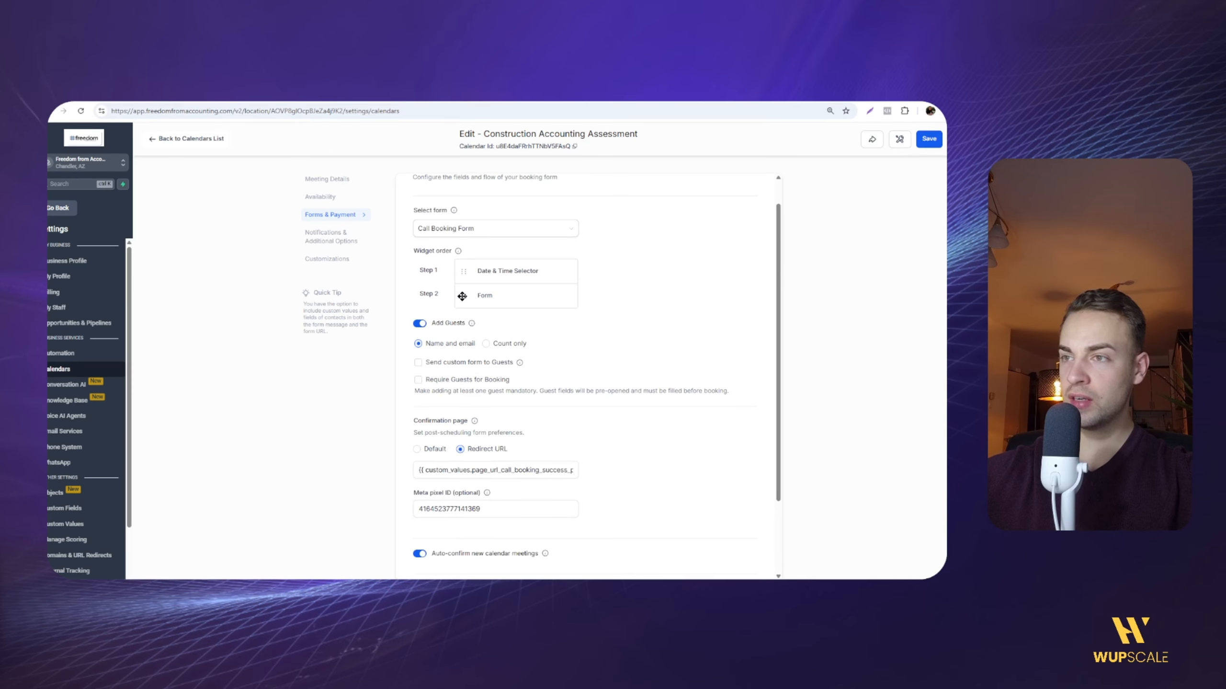
scroll(487, 297, "down", 2)
left_click(401, 419)
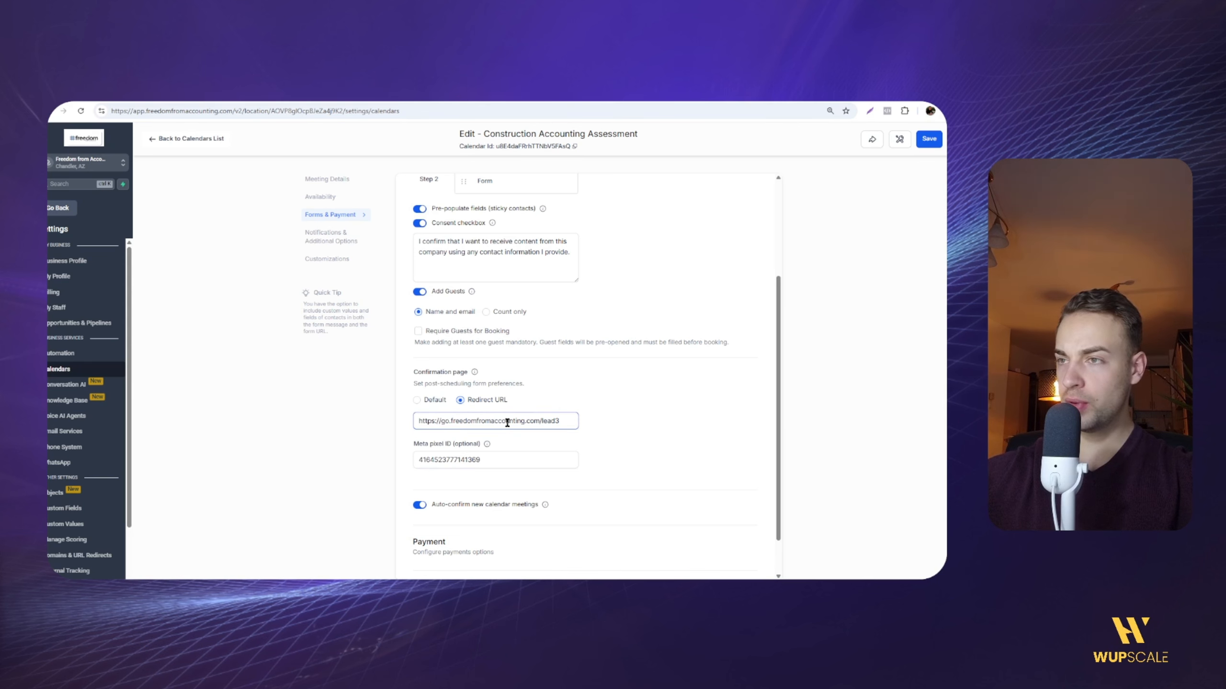
scroll(729, 185, "up", 3)
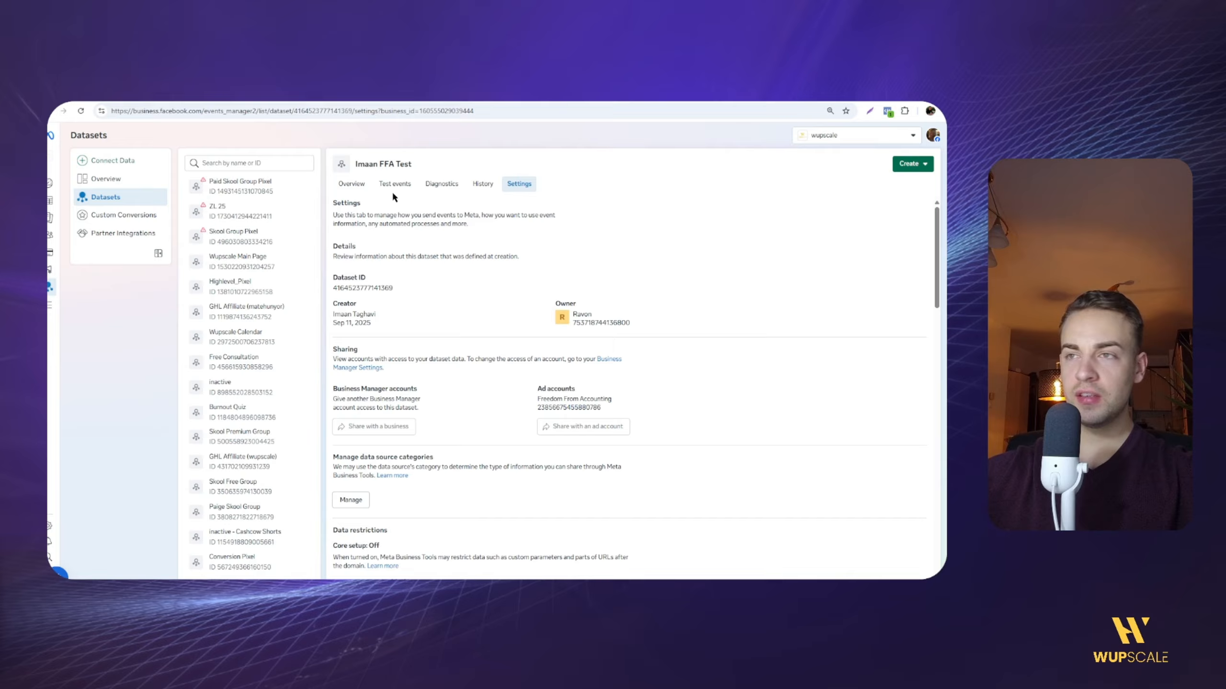
Open the test dataset's event testing in Events Manager and expand the check that the website's events are set up correctly.
left_click(393, 188)
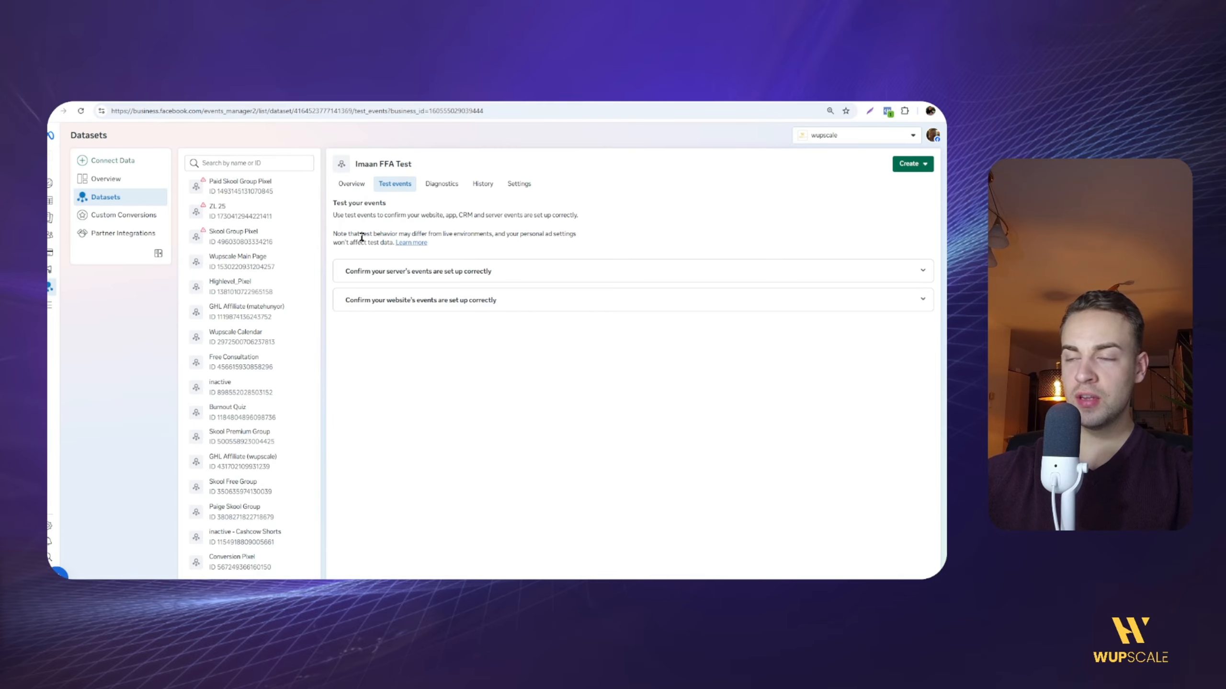
left_click(410, 304)
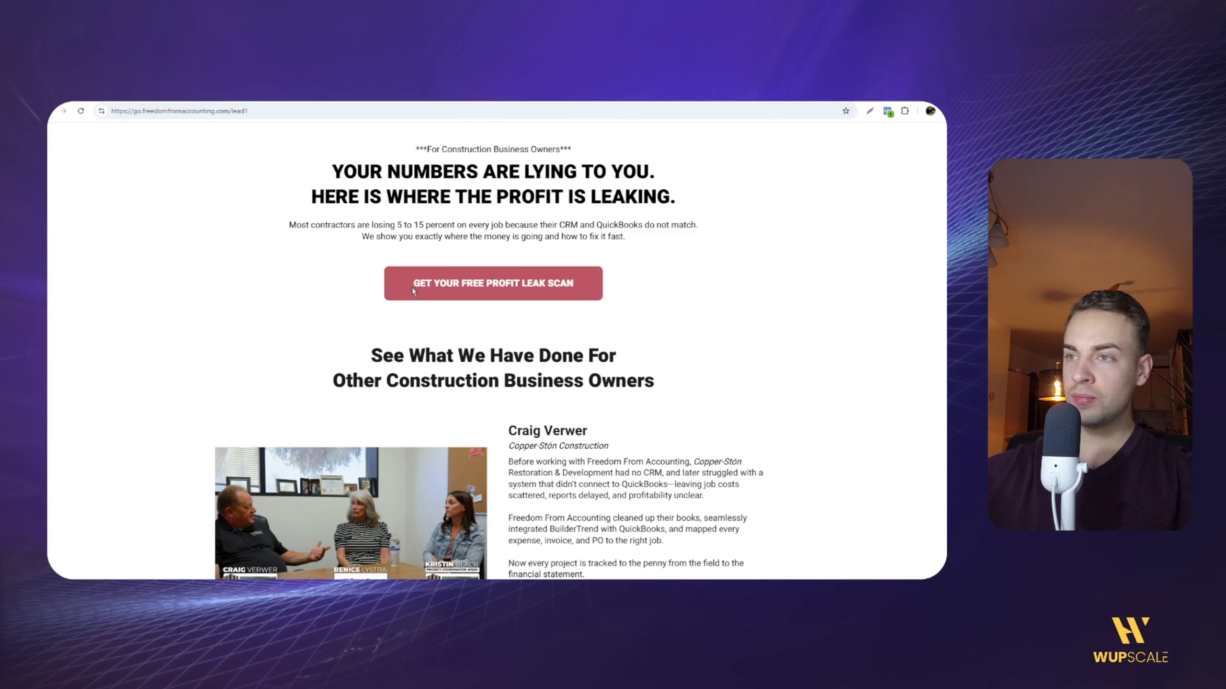
Open the free profit leak scan form on the live lead1 page and submit it with the contact details.
left_click(412, 287)
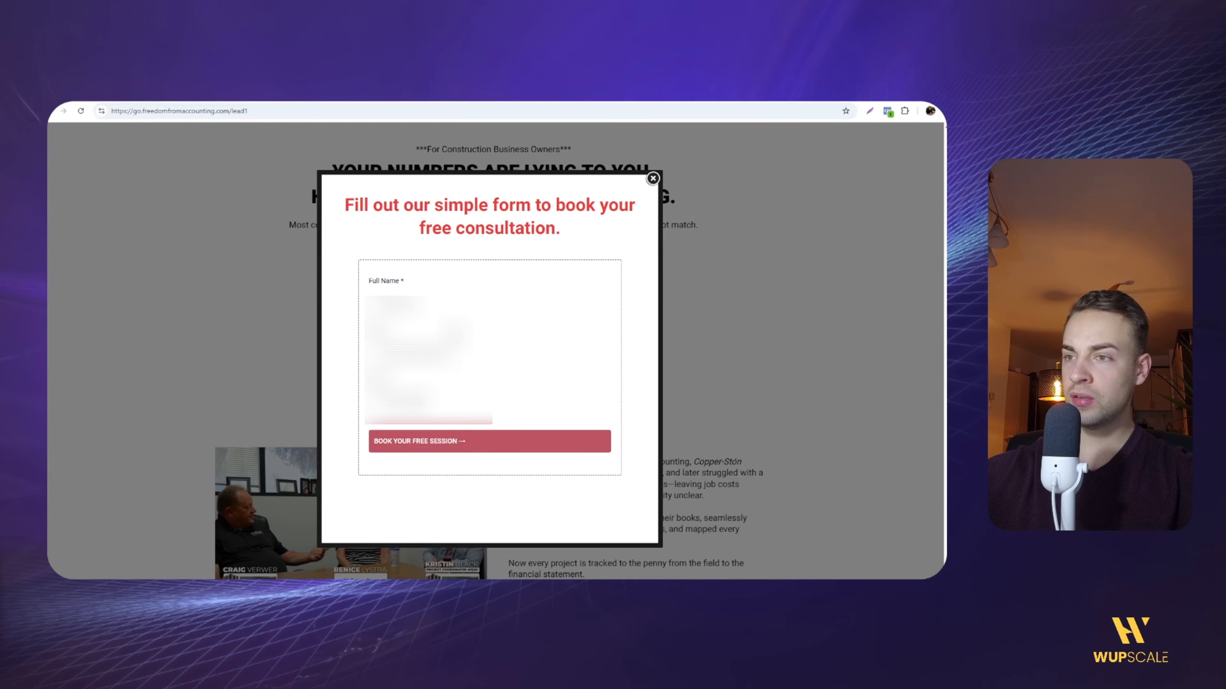
left_click_drag(461, 232, 506, 233)
left_click(527, 236)
left_click(449, 441)
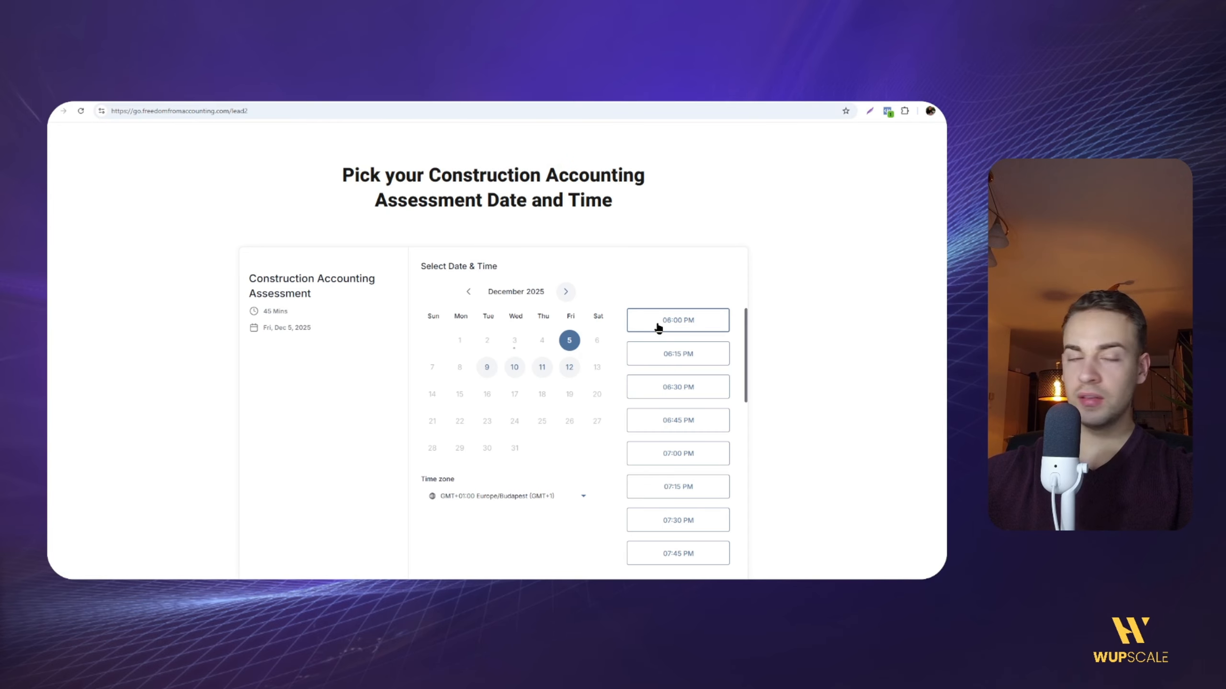
Select the 06:00 PM slot on Friday, December 5, 2025 for the assessment and continue to the booking details.
left_click(659, 327)
left_click(705, 320)
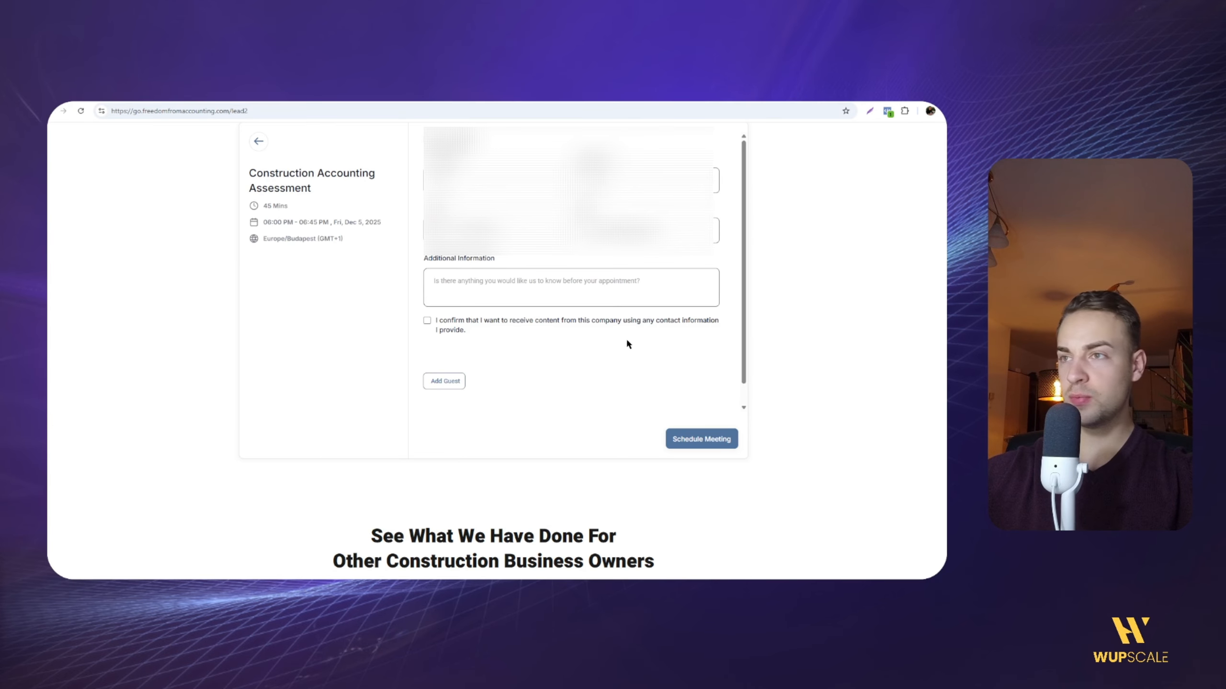